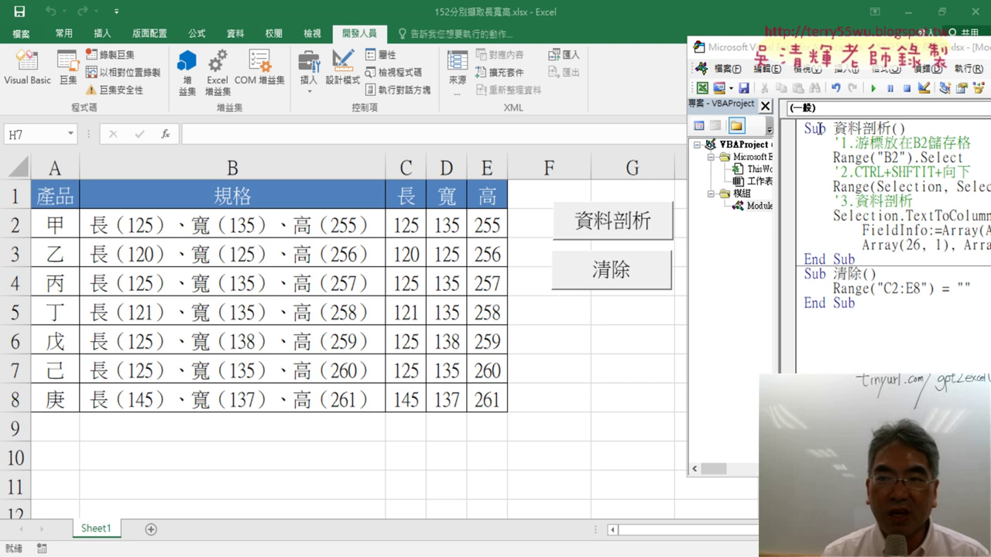
Reposition and narrow the VBA code window to read the whole 資料剖析 macro alongside the sheet
click(819, 130)
click(817, 277)
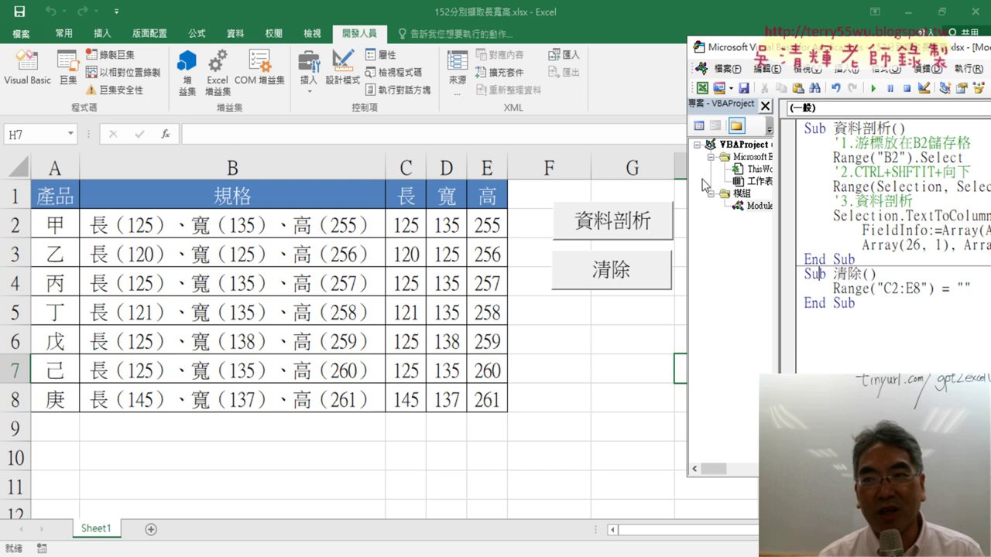
drag(805, 47, 379, 44)
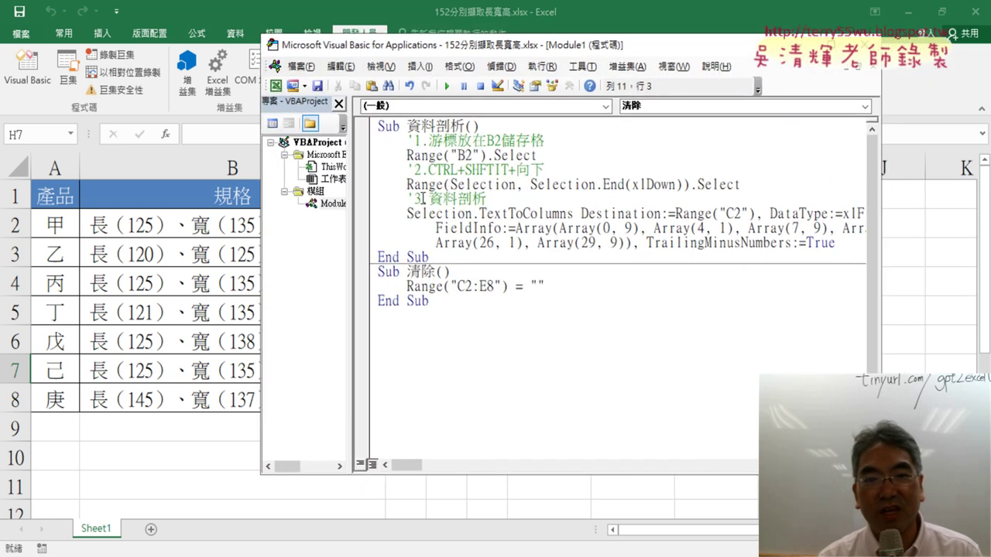
click(526, 228)
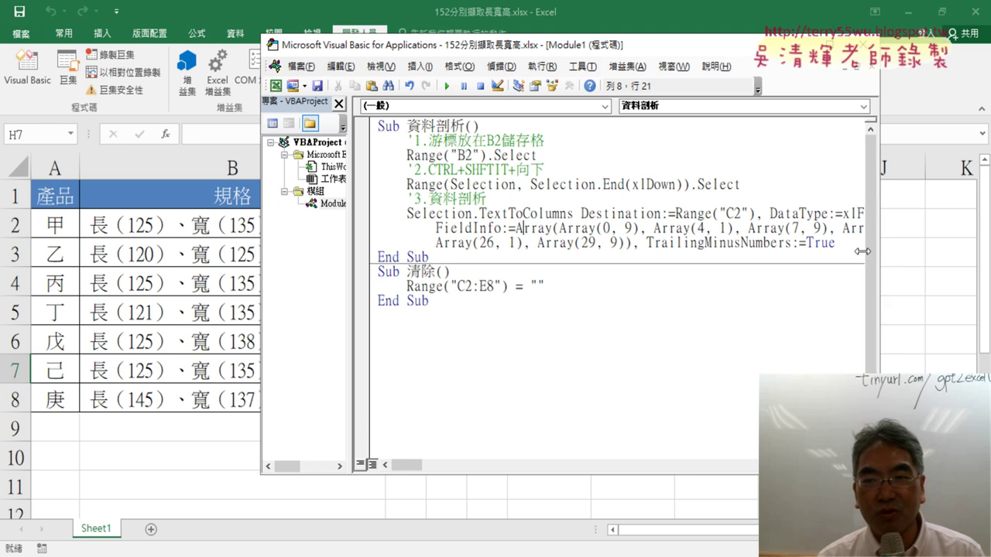
drag(881, 247, 552, 241)
Clear C2:E8 with 清除, then rerun 資料剖析 and accept the replace-data prompt
click(805, 275)
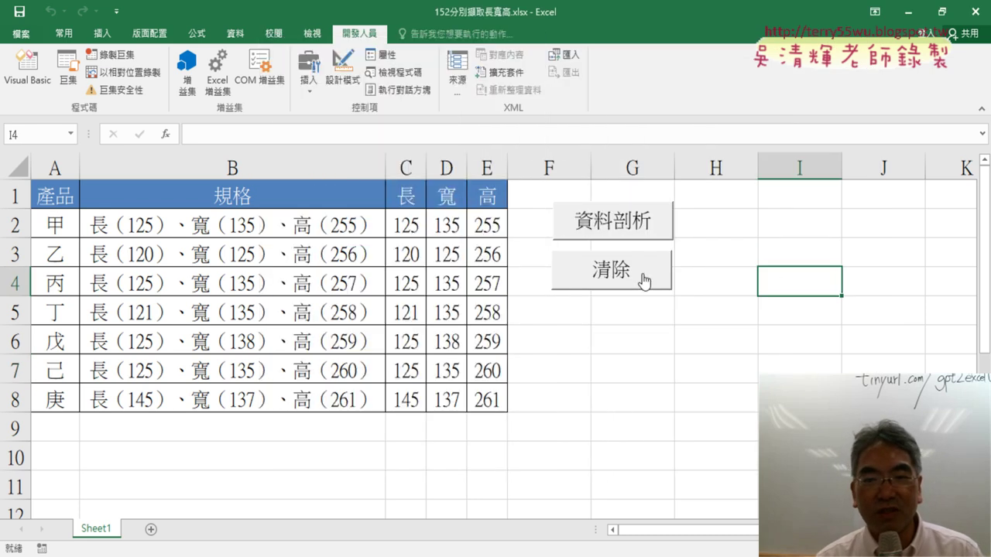
click(620, 280)
click(615, 229)
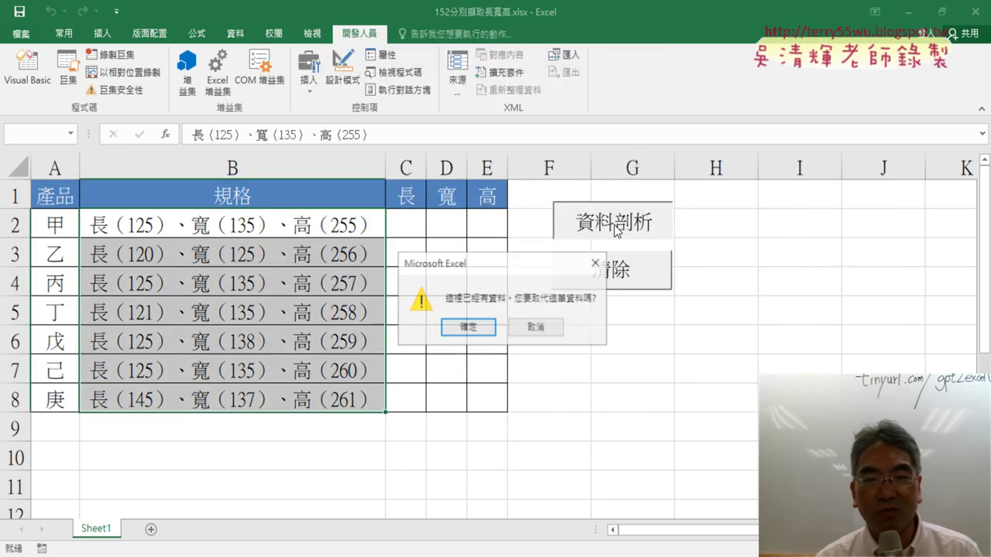
click(474, 325)
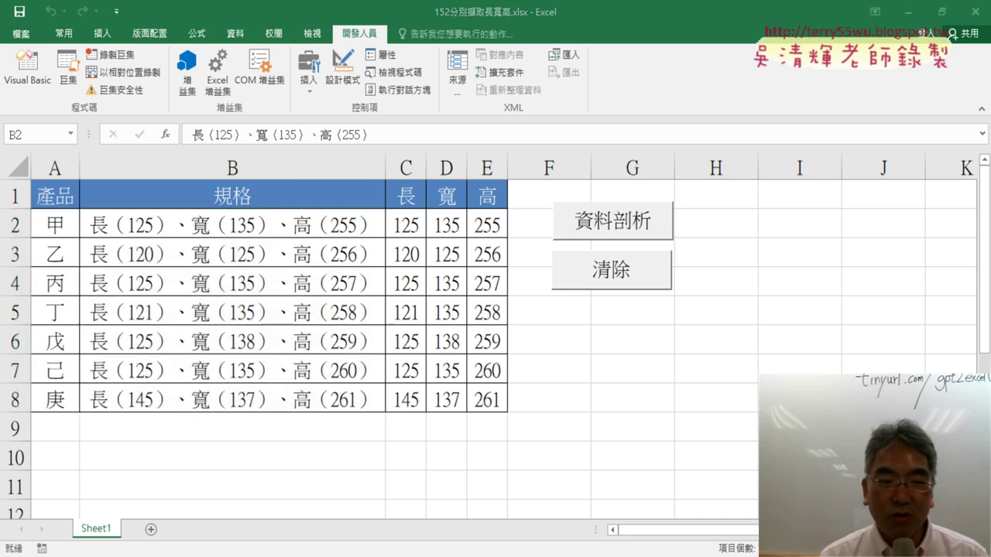
Clear and split again, moving the replace-data prompt aside before confirming, then empty the columns
click(542, 416)
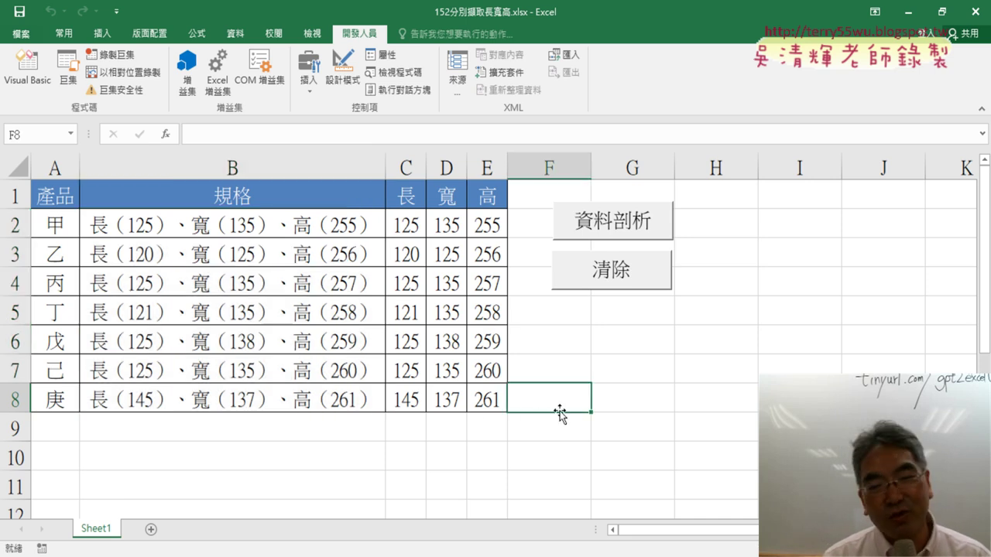
click(611, 280)
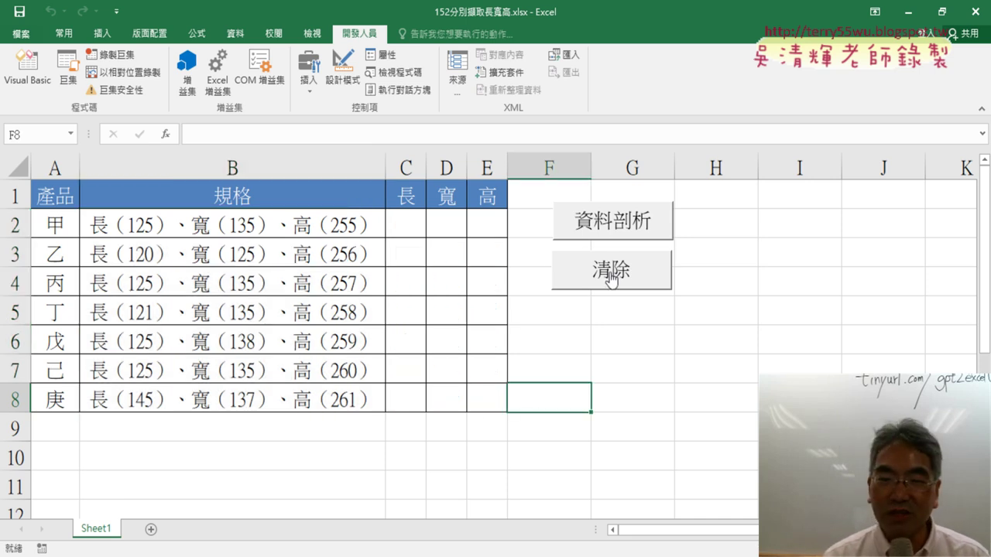
click(627, 216)
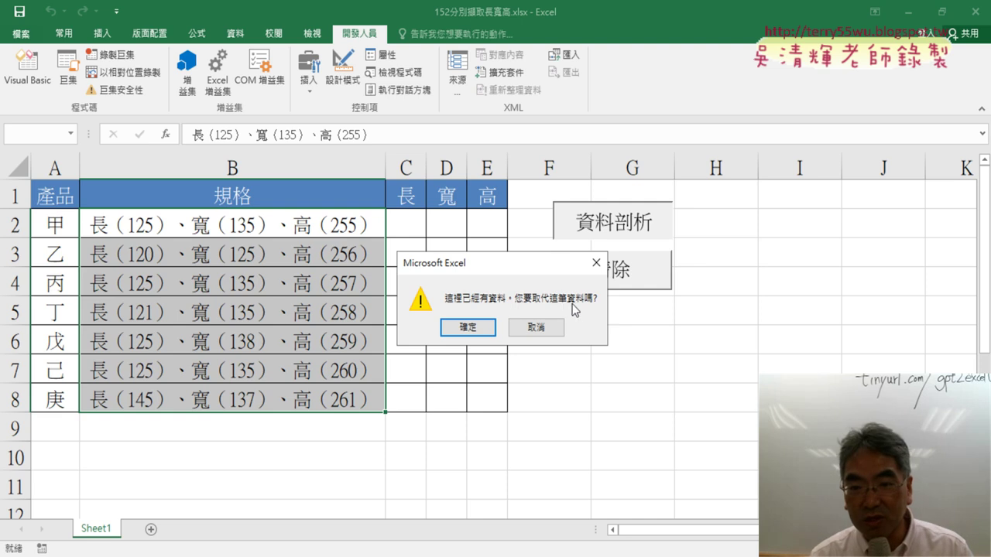
drag(525, 267, 654, 268)
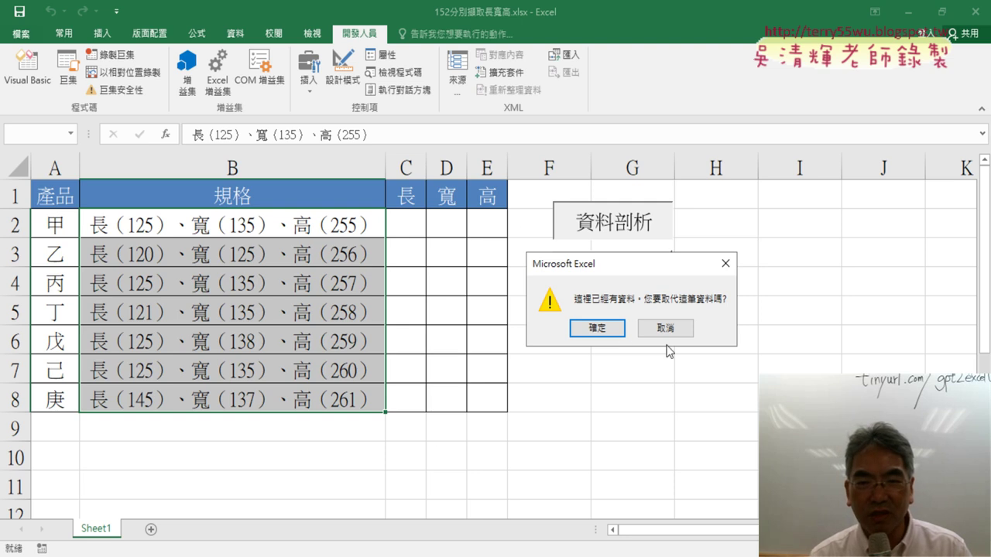
click(608, 329)
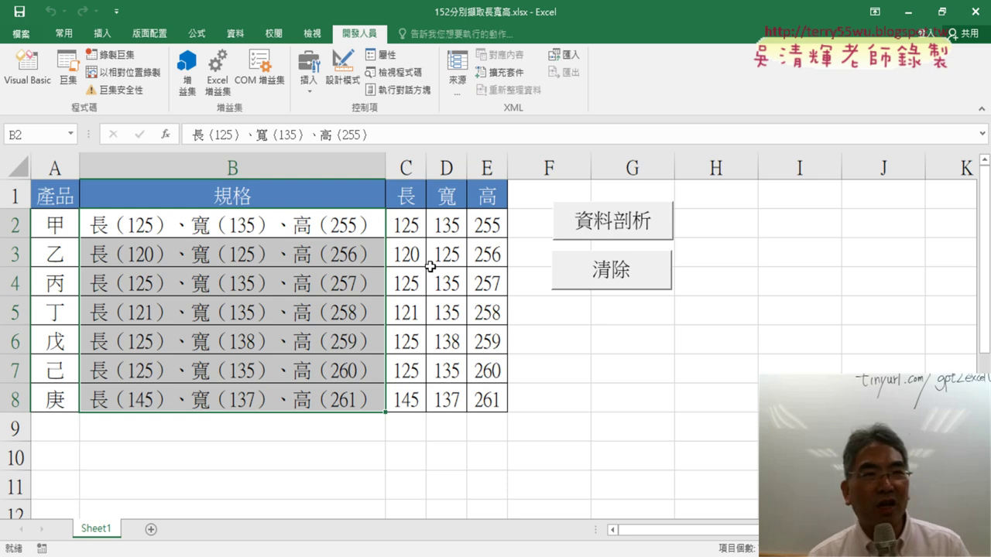
click(631, 268)
Rerun 資料剖析, reposition and confirm the overwrite prompt, then clear C2:E8 with 清除
click(631, 229)
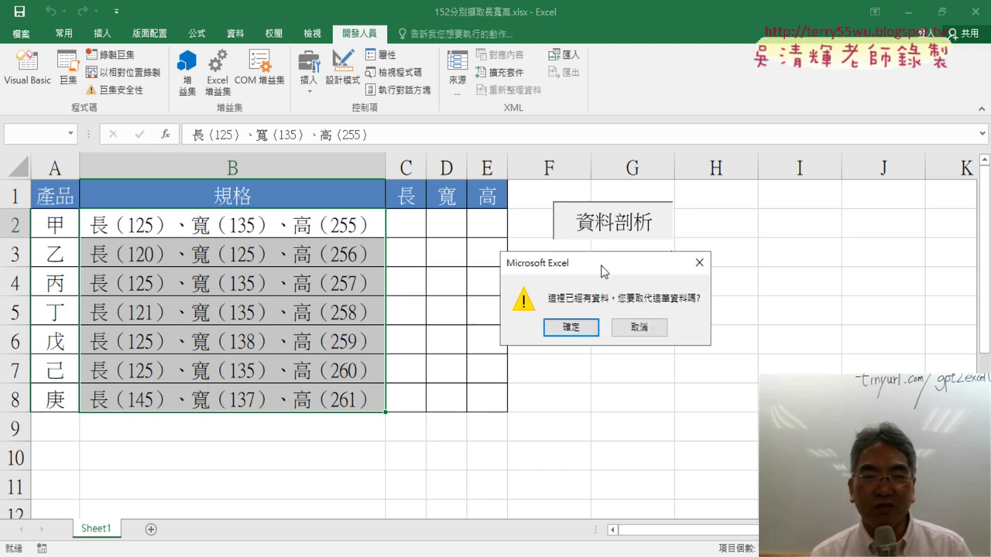
drag(497, 262, 694, 263)
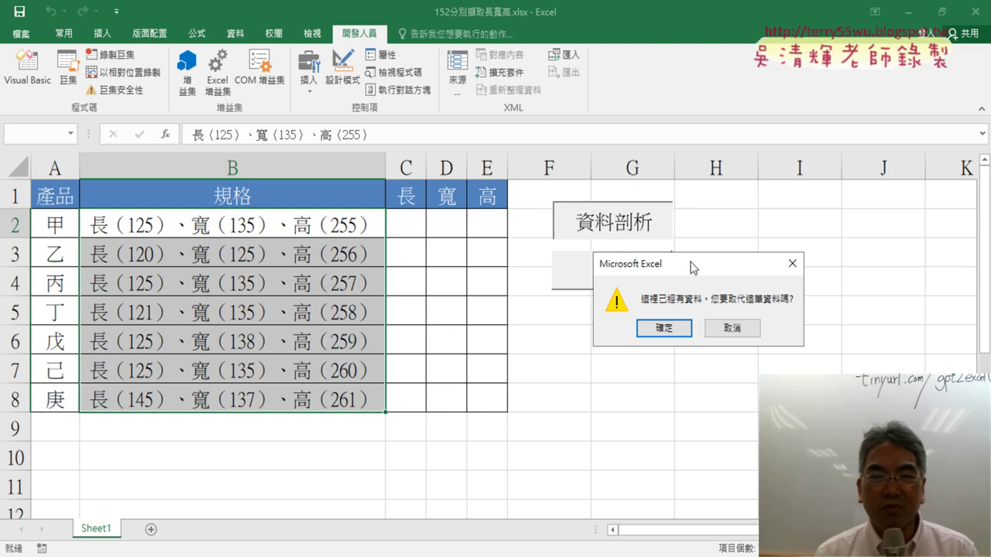
drag(690, 267, 490, 250)
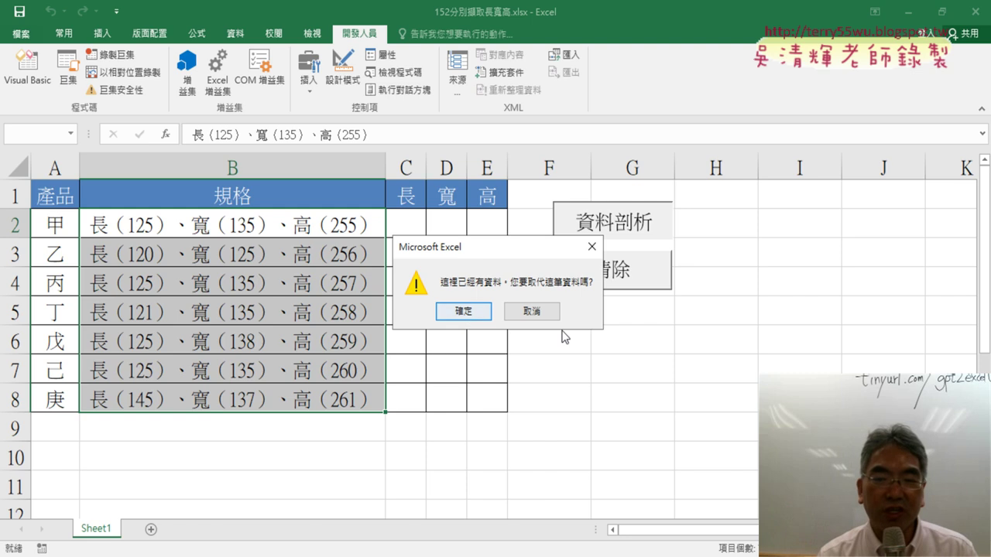
click(465, 312)
click(613, 267)
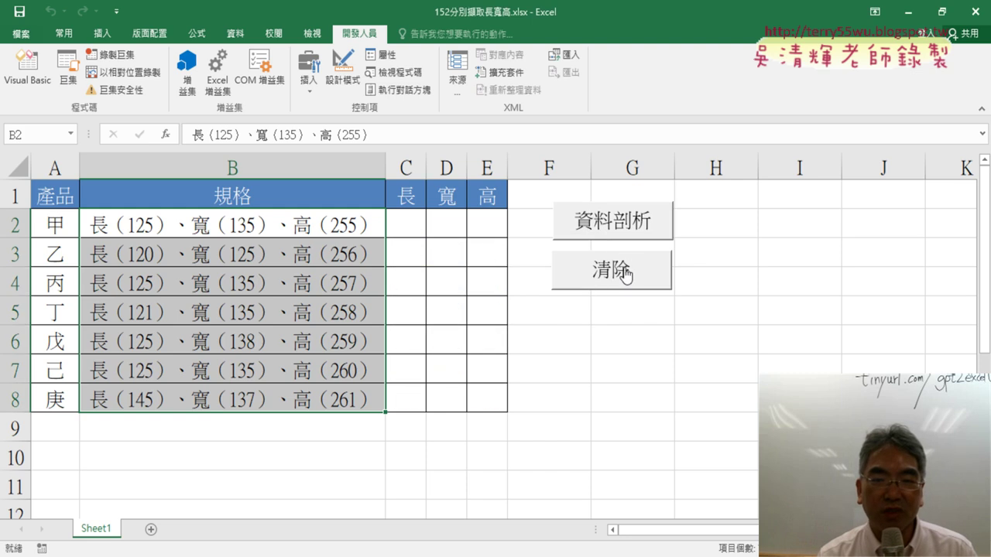
Insert Application.DisplayAlerts = False as a new first line of the 資料剖析 macro
click(17, 93)
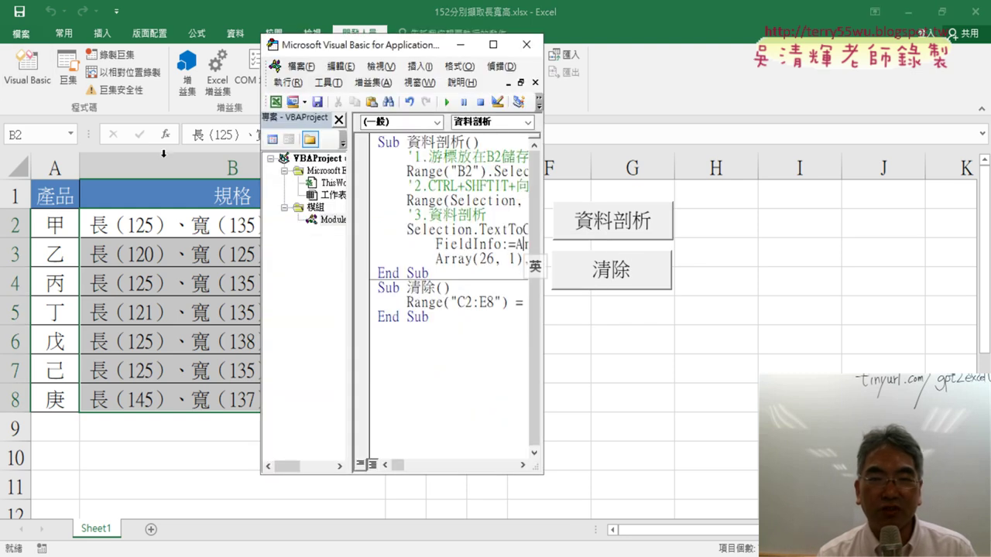
drag(542, 238, 784, 238)
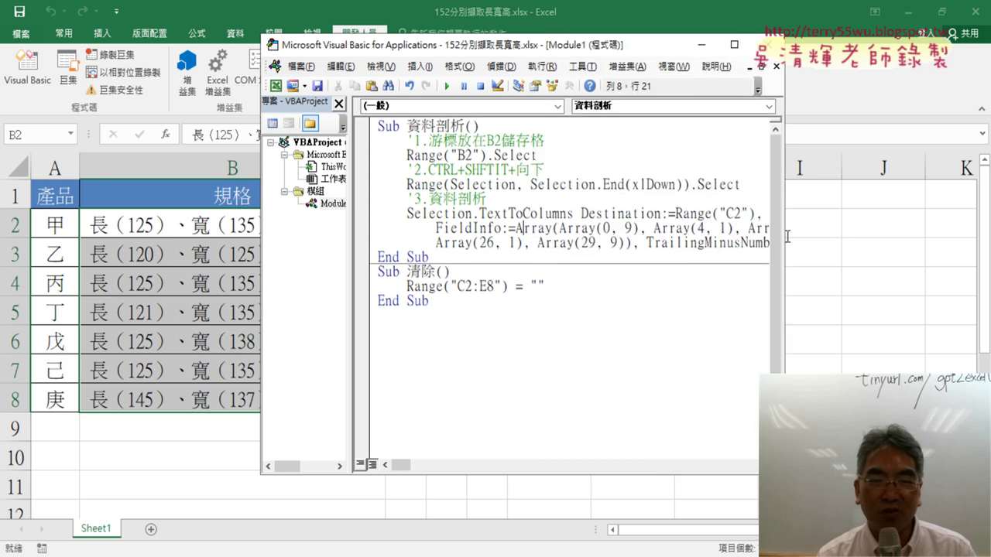
click(555, 123)
key(Return)
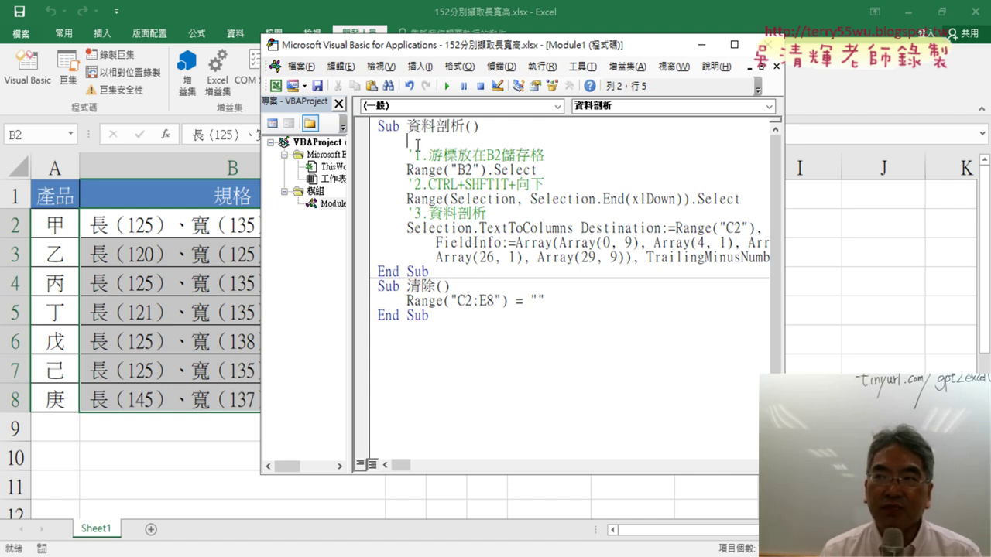
text(a)
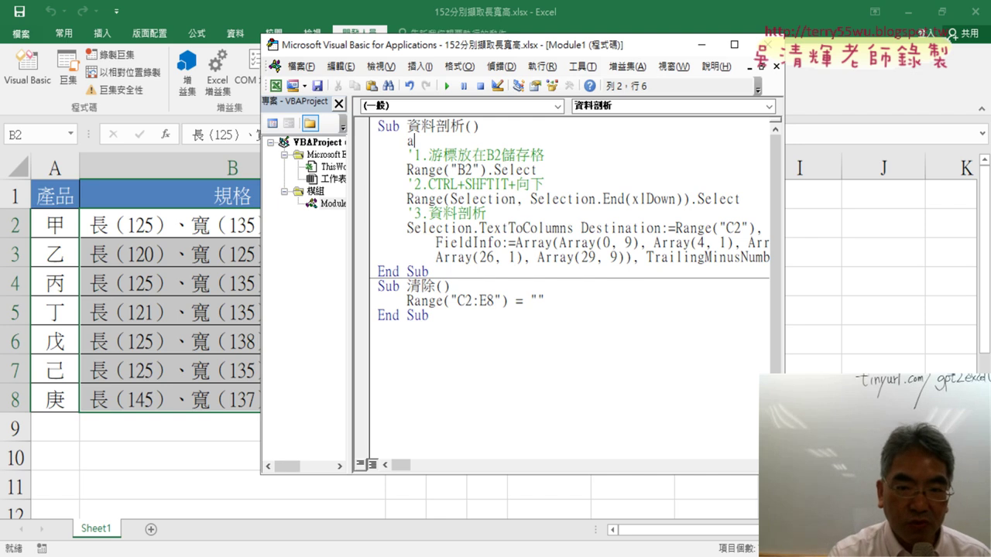
text(pp)
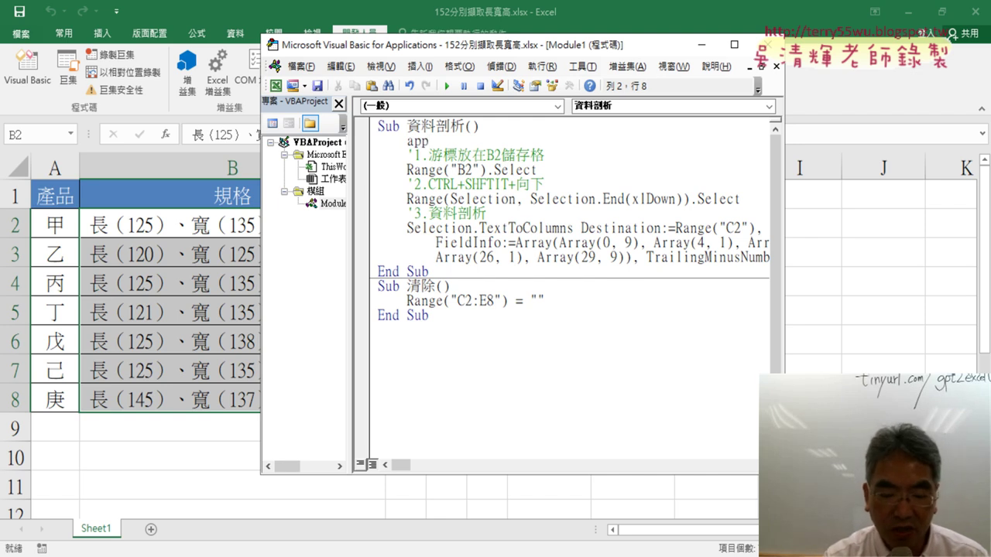
text(lica)
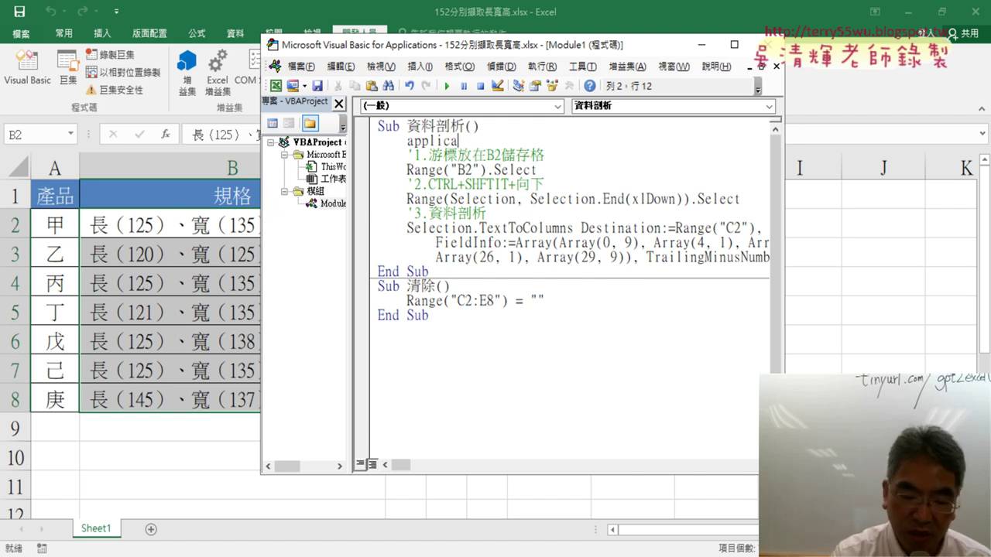
text(tion)
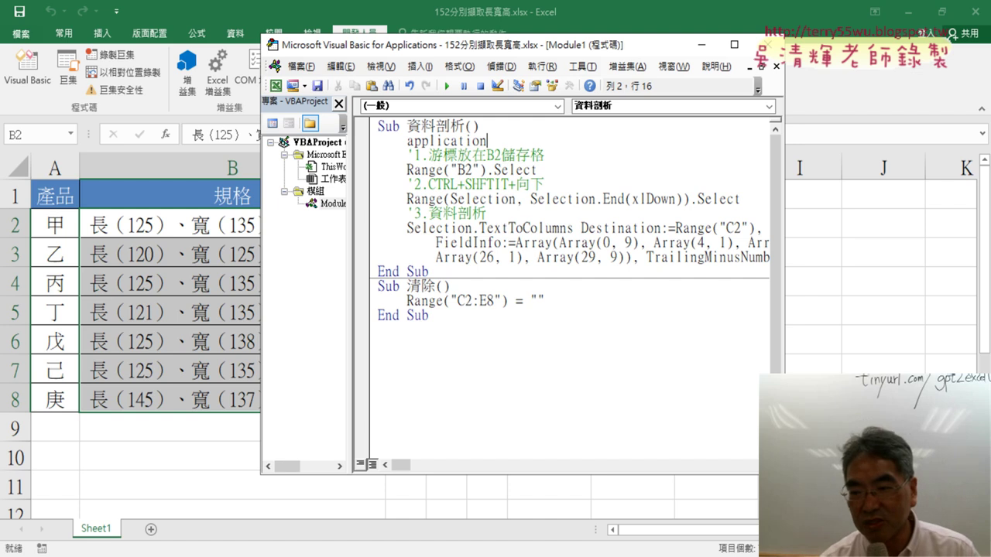
text(.)
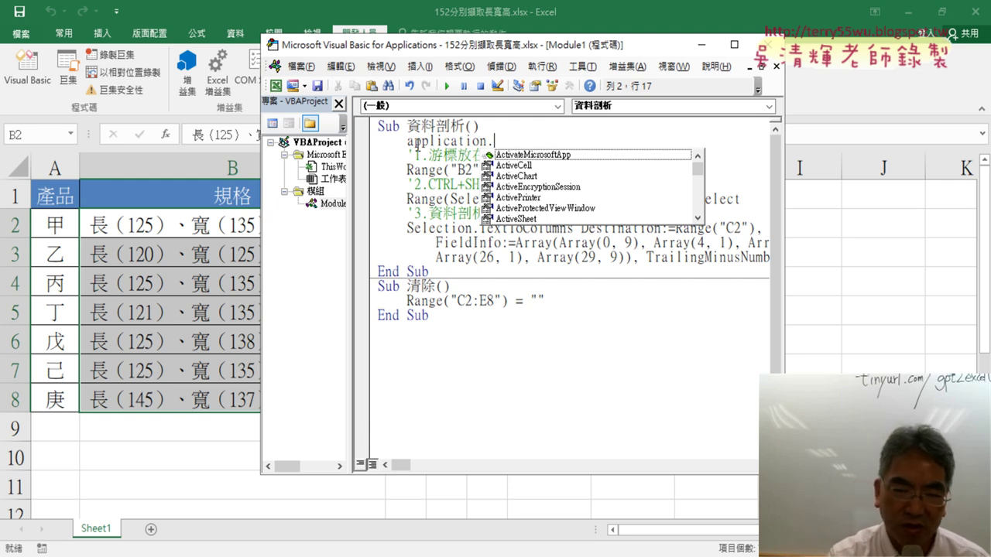
text(d)
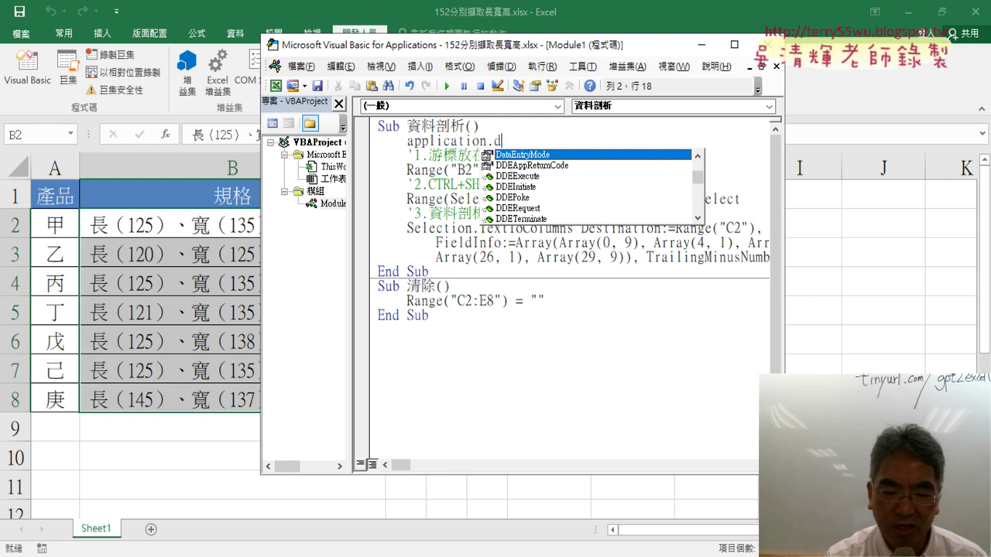
text(i)
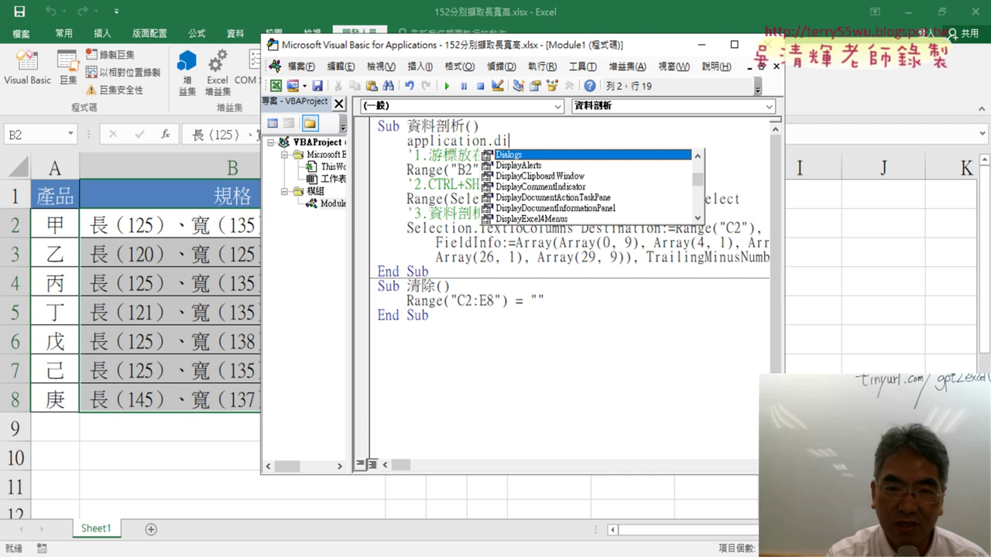
text(s)
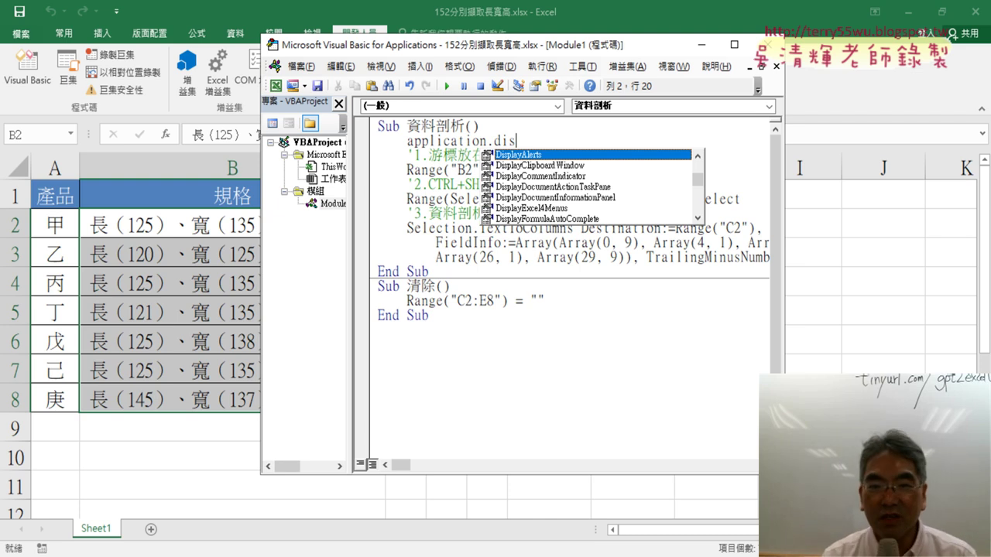
double_click(548, 155)
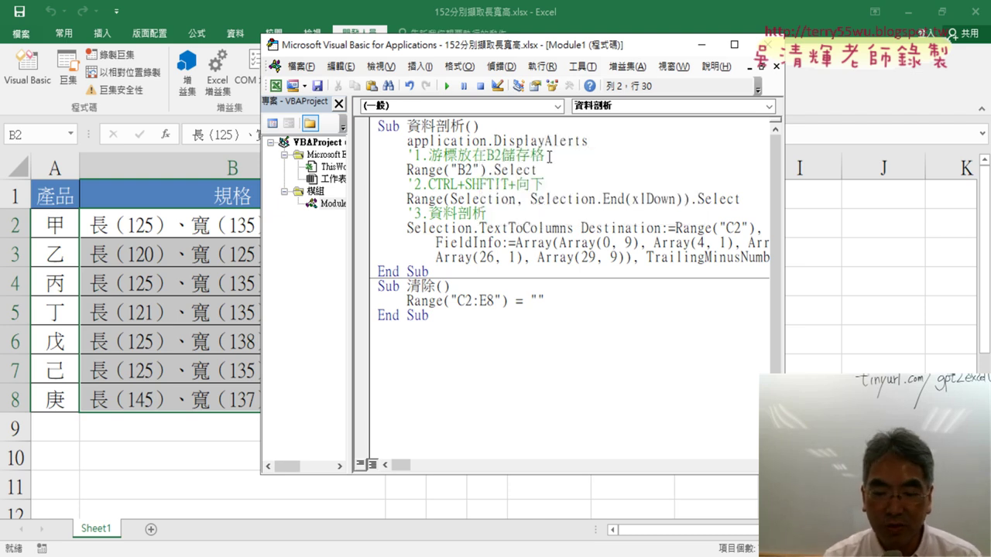
text(=)
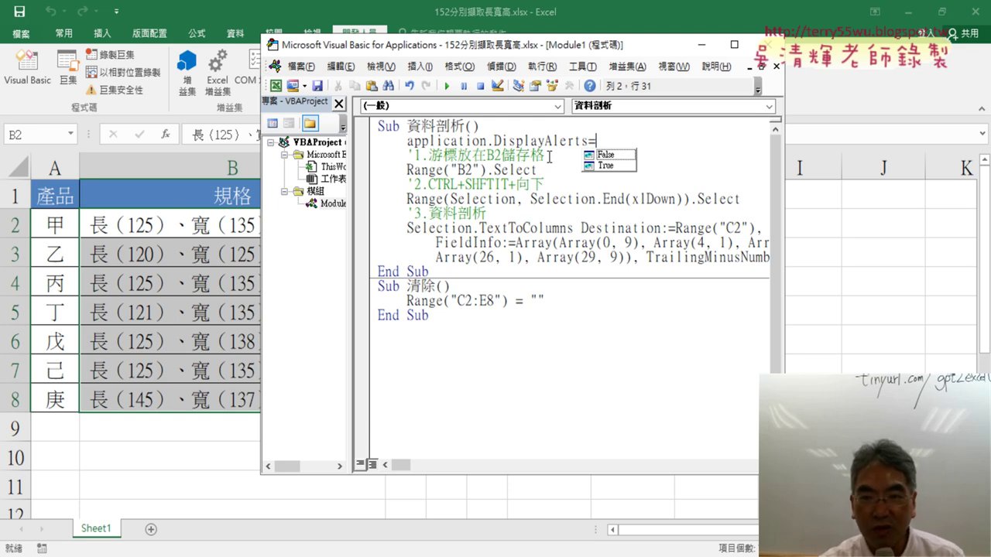
key(Down)
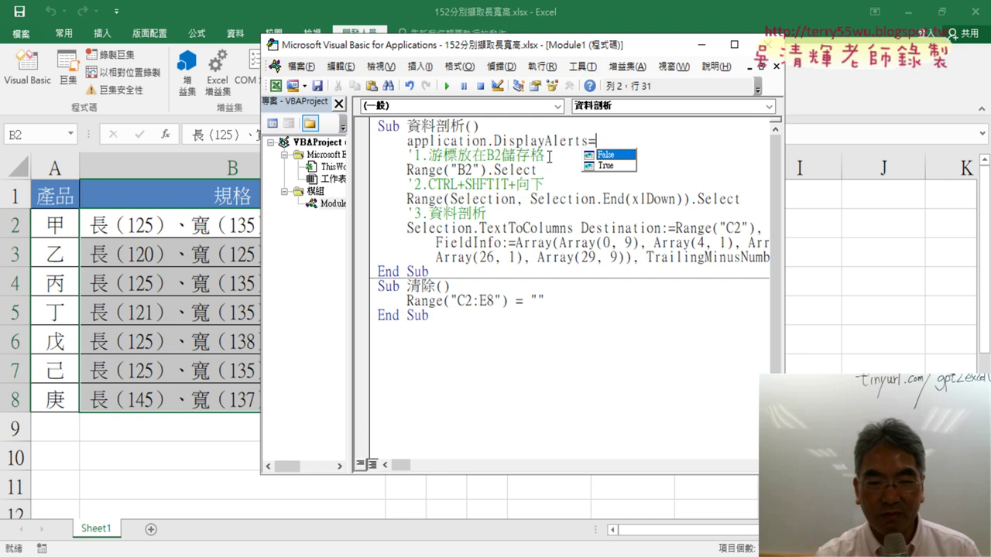
key(space)
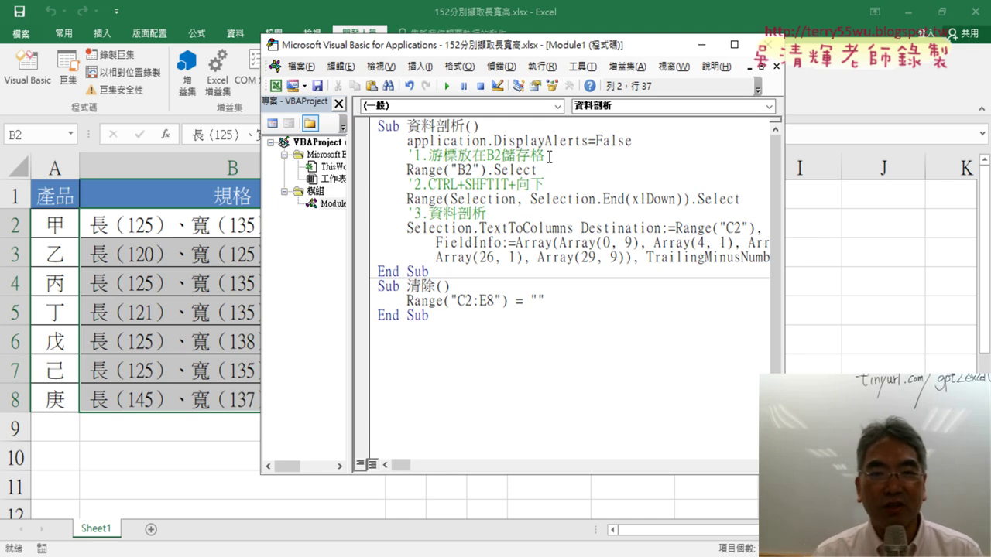
Let the DisplayAlerts line auto-format, highlight it, and close the VBA editor back to the worksheet
click(501, 203)
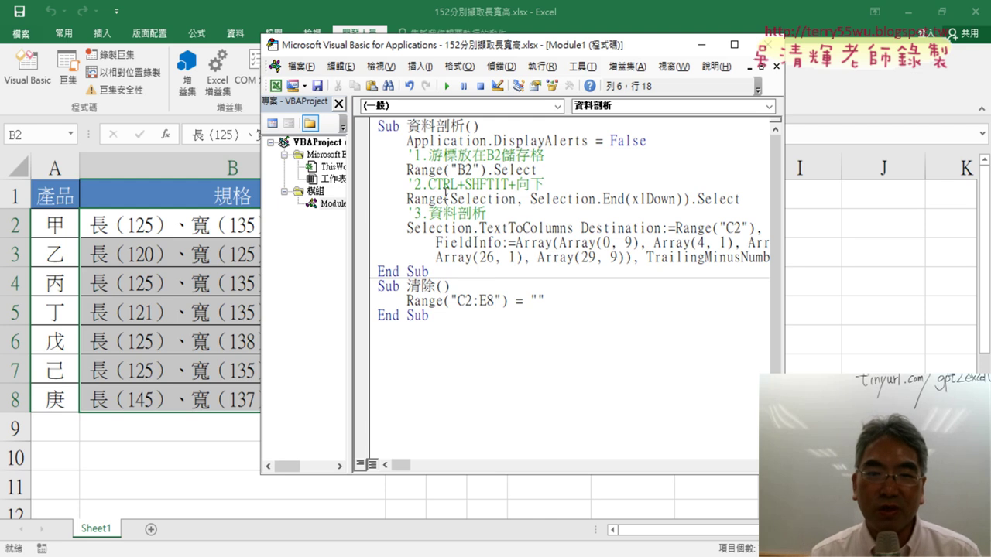
drag(406, 141, 647, 141)
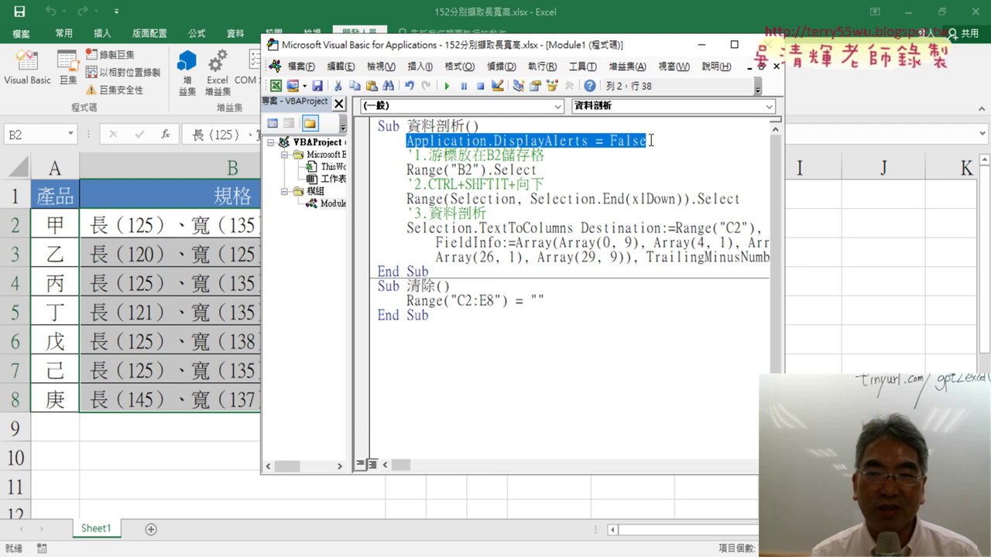
drag(544, 141, 588, 141)
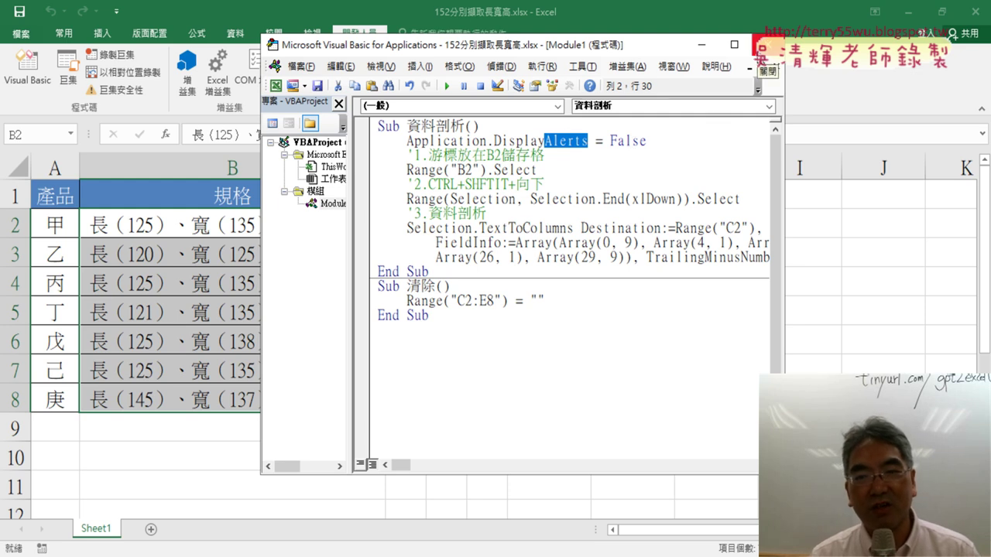
click(770, 44)
click(728, 302)
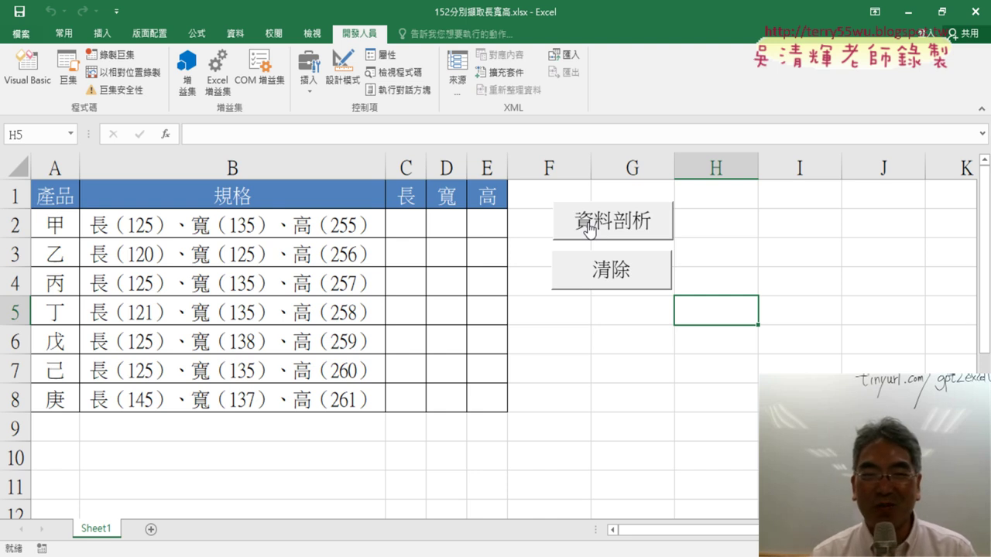
Run 資料剖析, then alternate 清除 and 資料剖析 twice, confirming no overwrite prompt appears
click(631, 225)
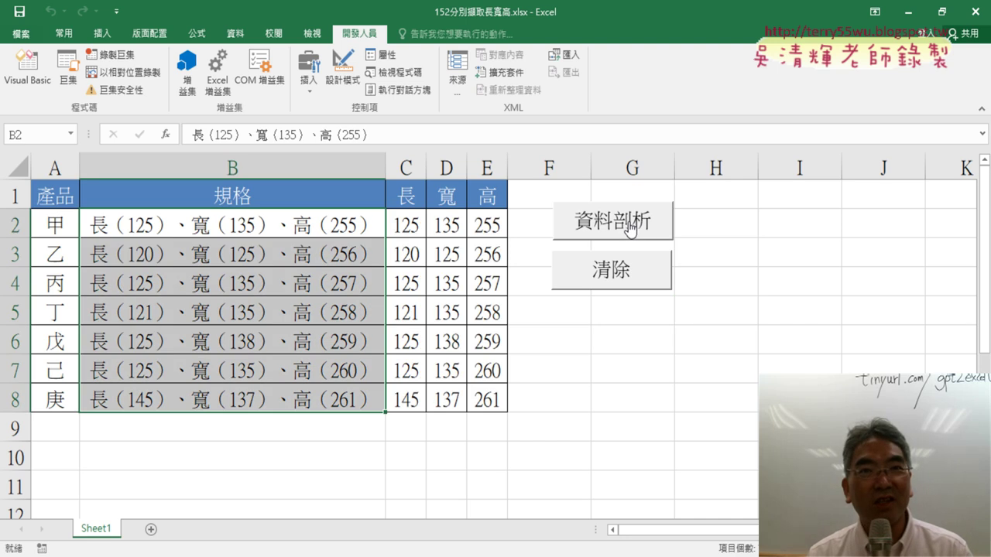
click(619, 271)
click(622, 229)
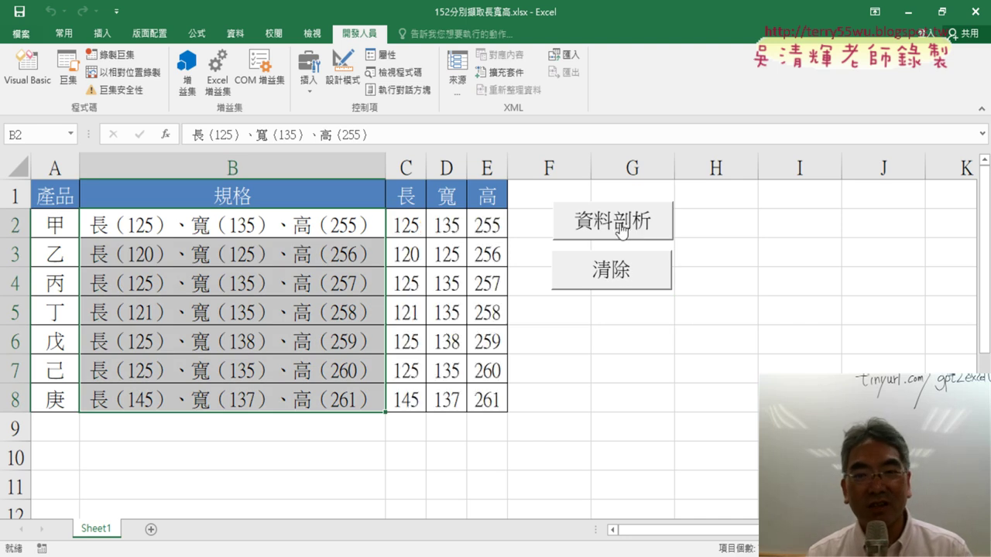
click(630, 267)
click(627, 225)
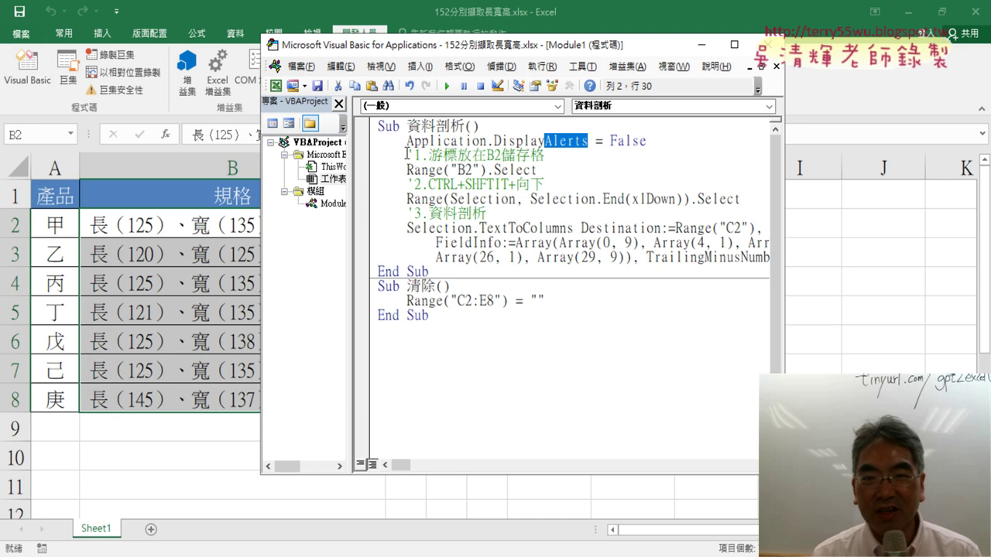
Highlight .DisplayAlerts, Application., and DisplayAlerts = False on line 2 in turn to explain them
drag(486, 141, 588, 141)
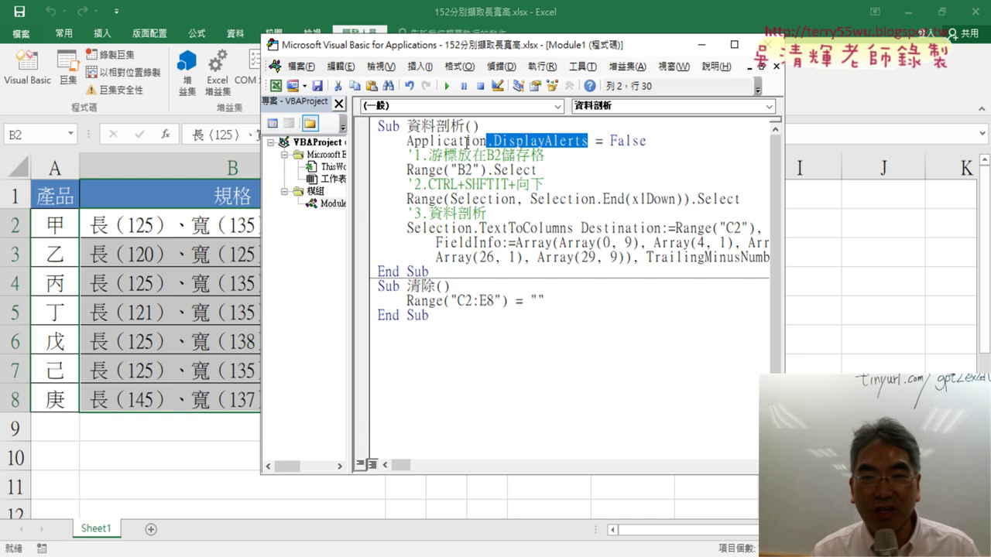
drag(406, 140, 493, 141)
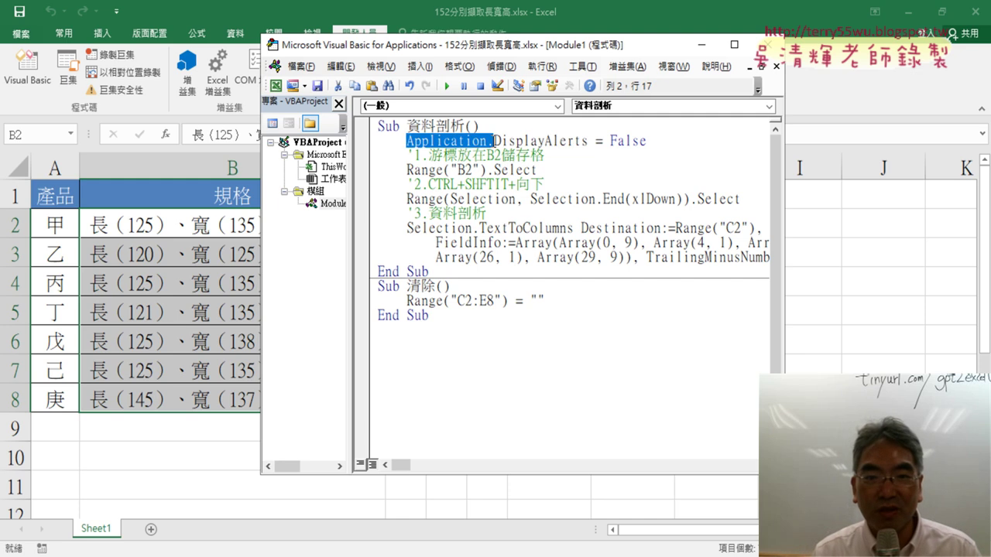
drag(657, 141, 492, 141)
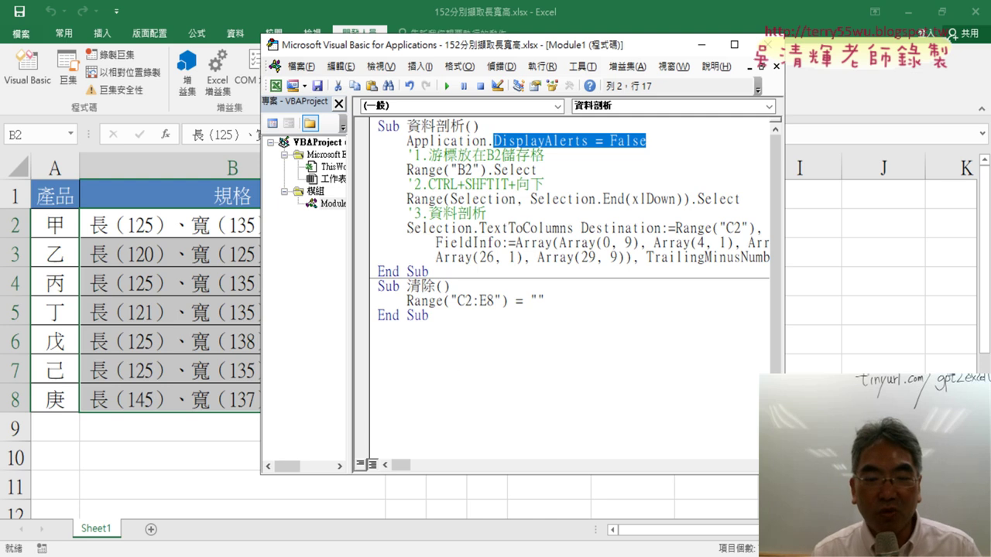
Bring the Chrome window forward and switch to the 152擷取長寬高.docx document tab
mouse_move(318, 555)
click(323, 532)
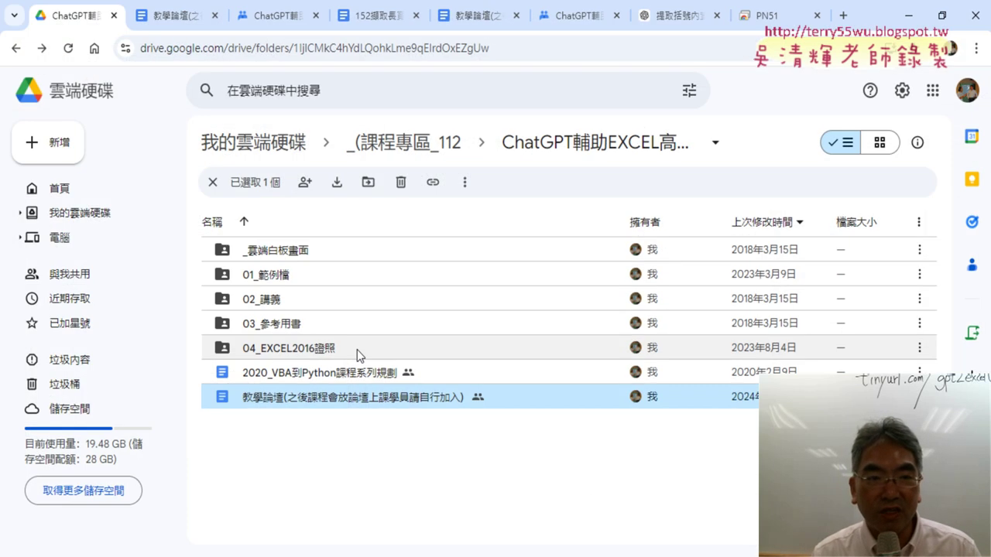
click(371, 15)
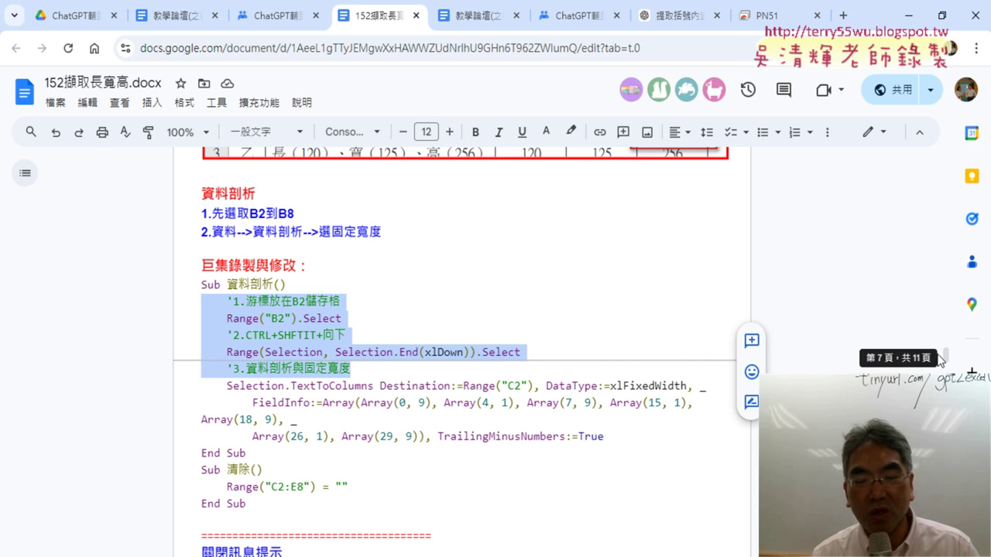
Scroll the notes, highlighting the macro code blocks and then the Application.DisplayAlerts = False line
scroll(482, 312, down, 1)
click(273, 259)
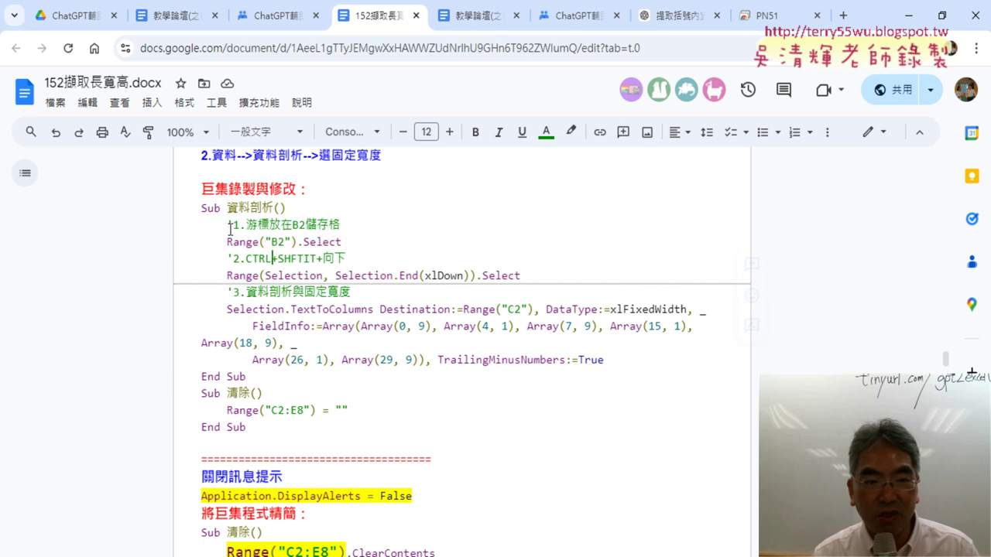
drag(202, 188, 317, 188)
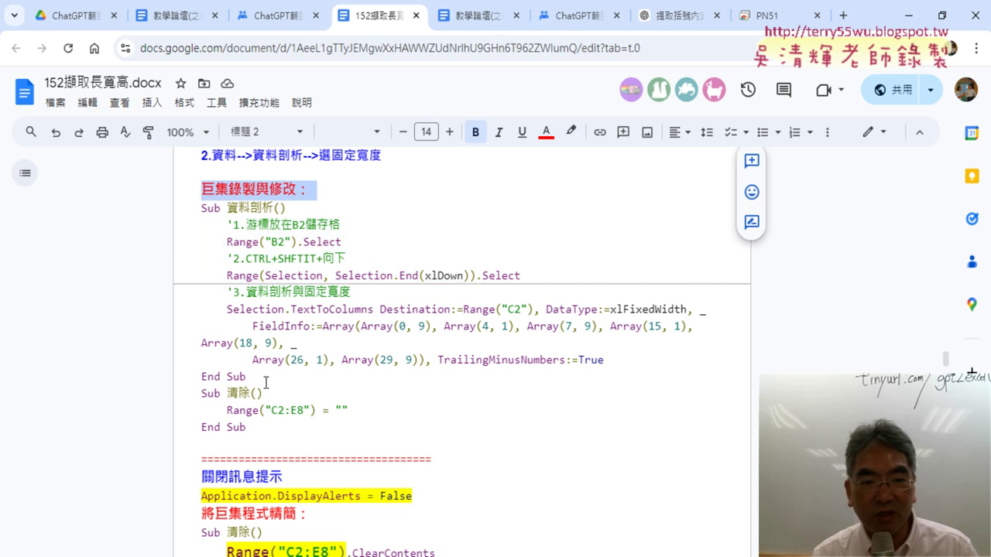
drag(266, 383, 192, 209)
drag(260, 425, 184, 384)
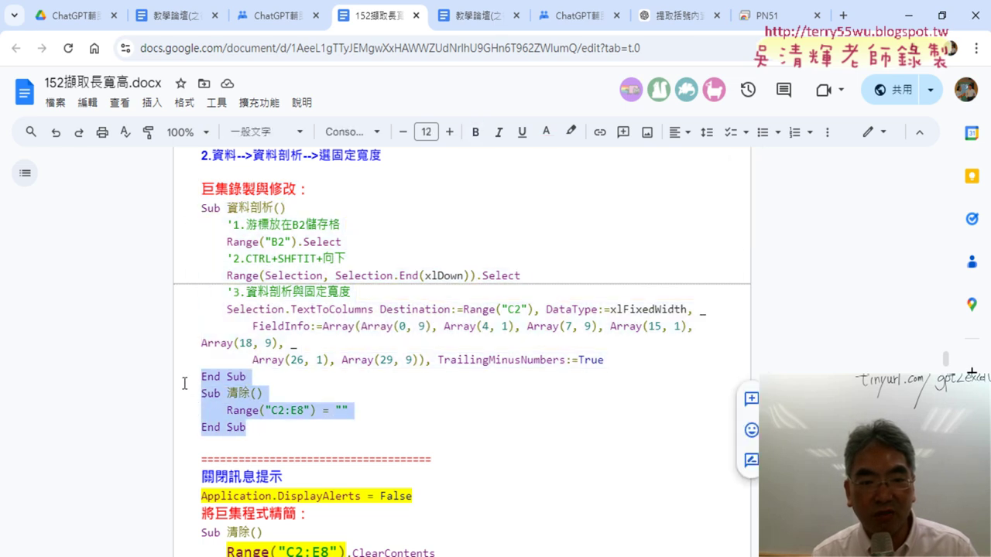
scroll(292, 309, down, 3)
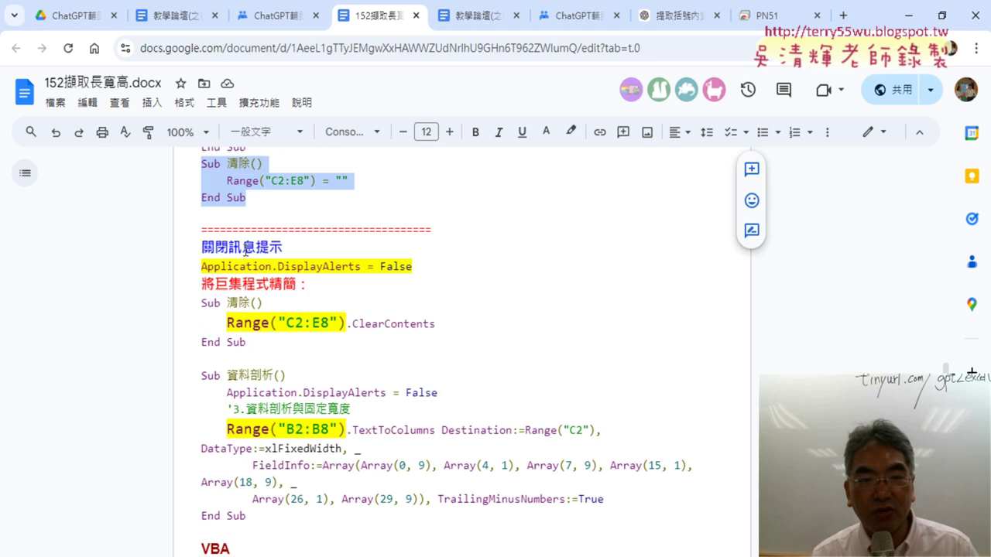
drag(199, 267, 431, 266)
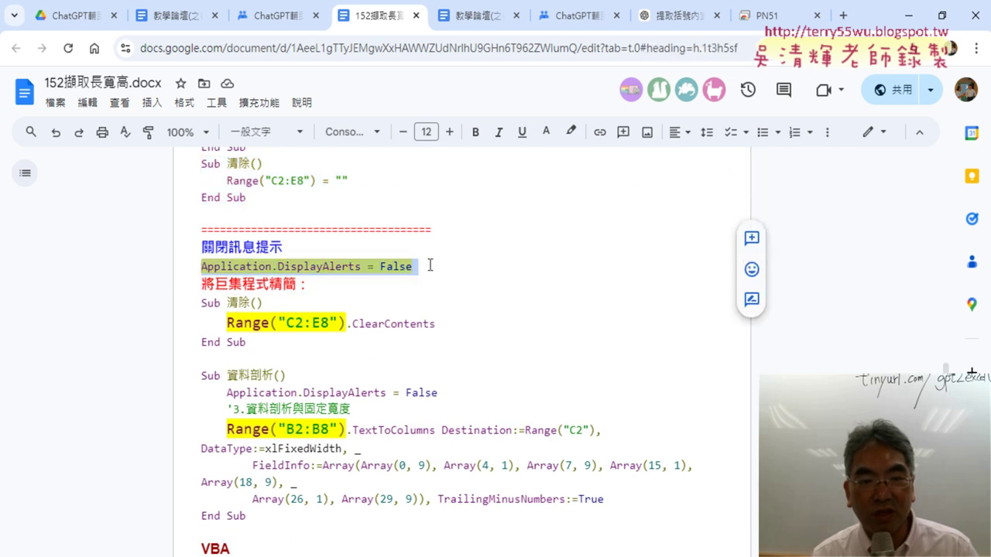